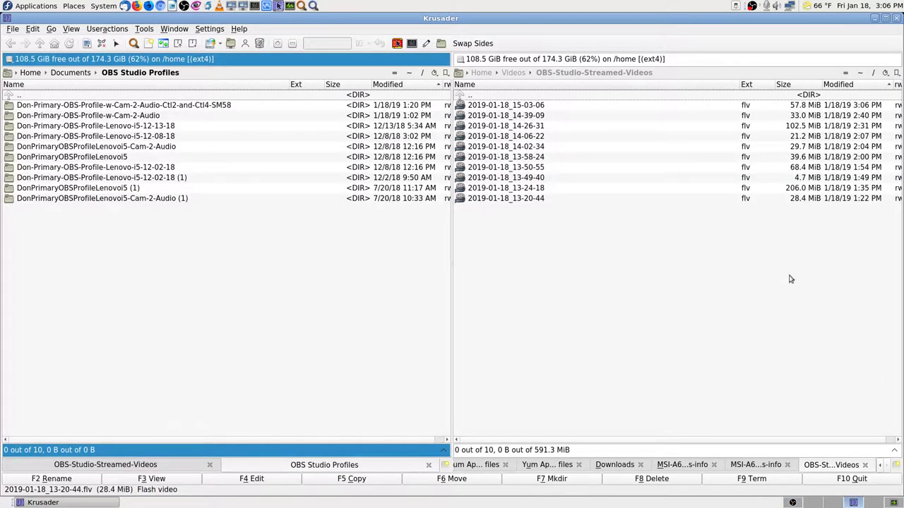
# Step: Switch to the workspace that shows the system monitor
pyautogui.click(891, 495)
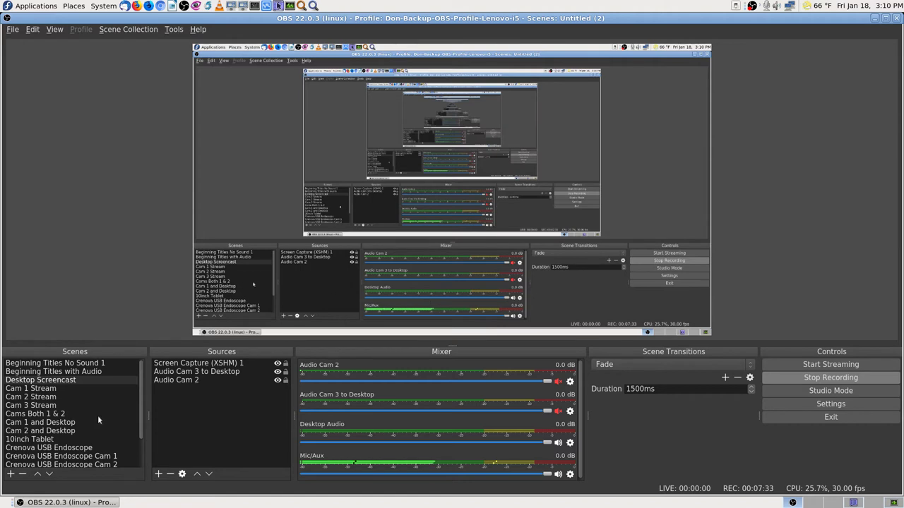
pyautogui.scroll(-4, 97, 415)
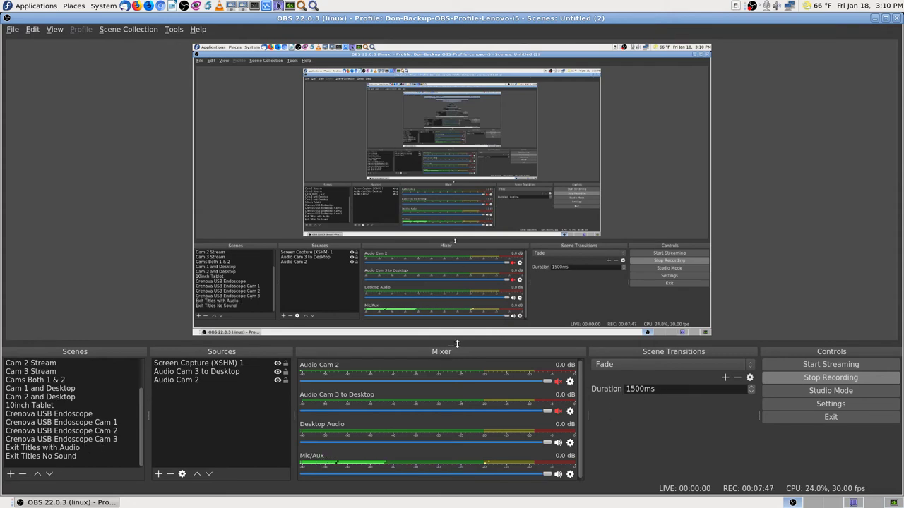
# Step: Lower the splitter under the Desktop Screencast preview to enlarge it and shrink the docks
pyautogui.moveTo(457, 344); pyautogui.dragTo(457, 401)
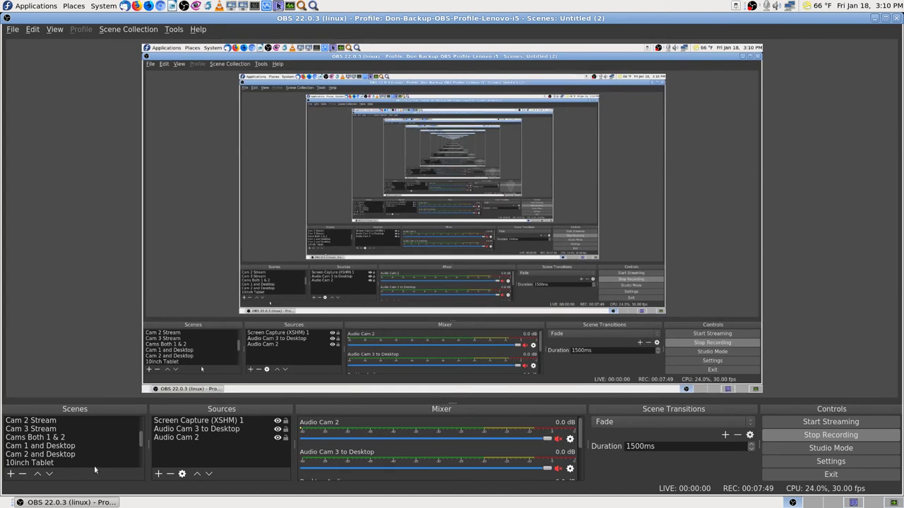